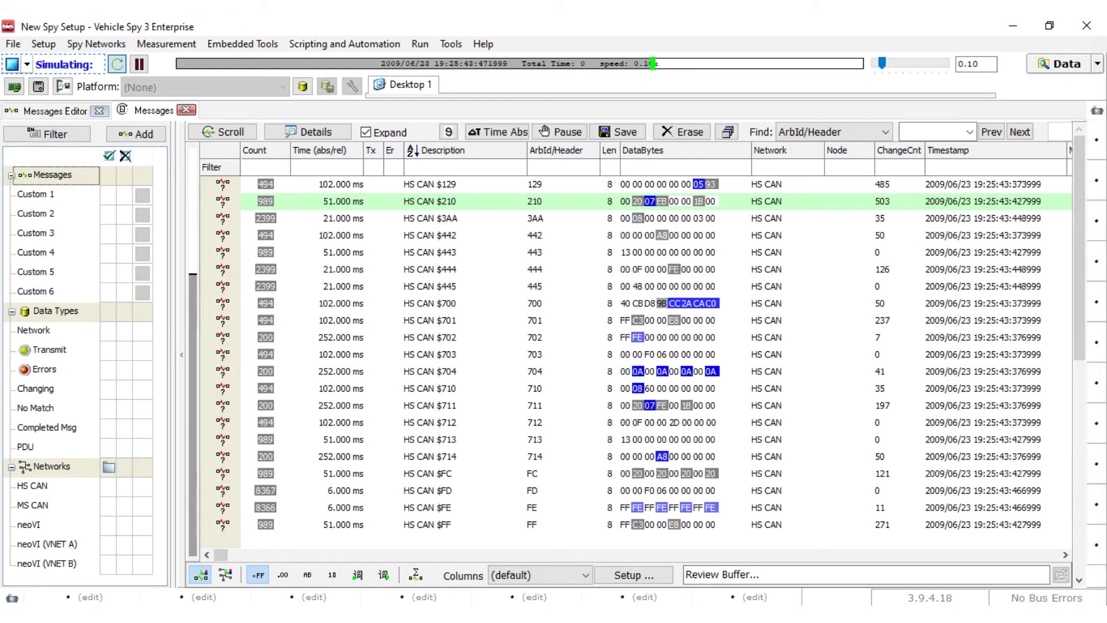
Step: Look over the File, Setup and other menu commands while offline
left_click(14, 44)
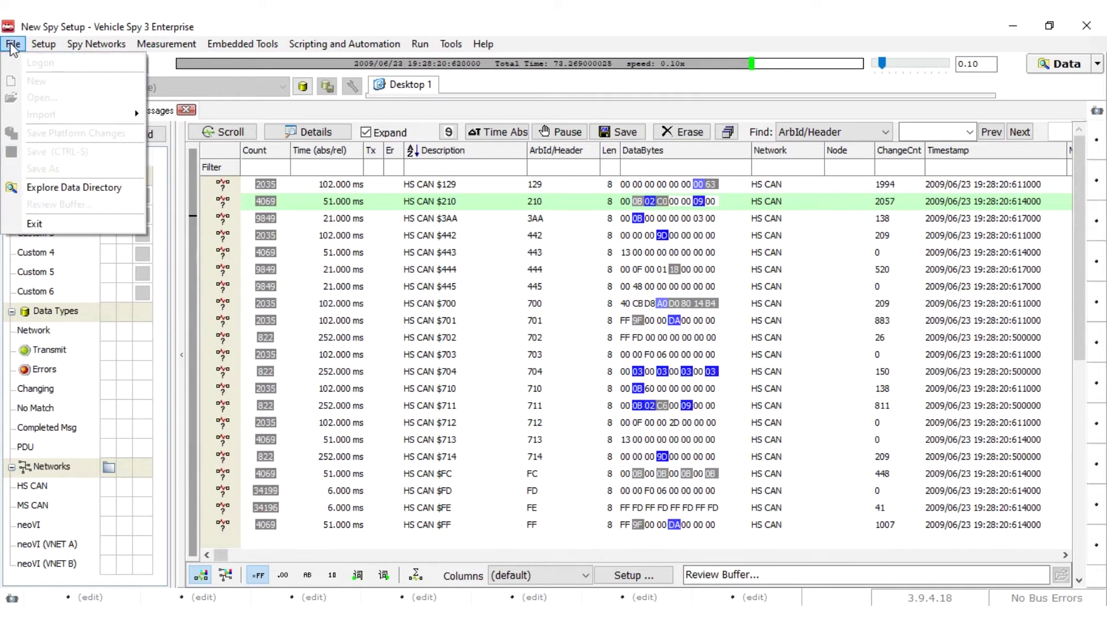
left_click(45, 46)
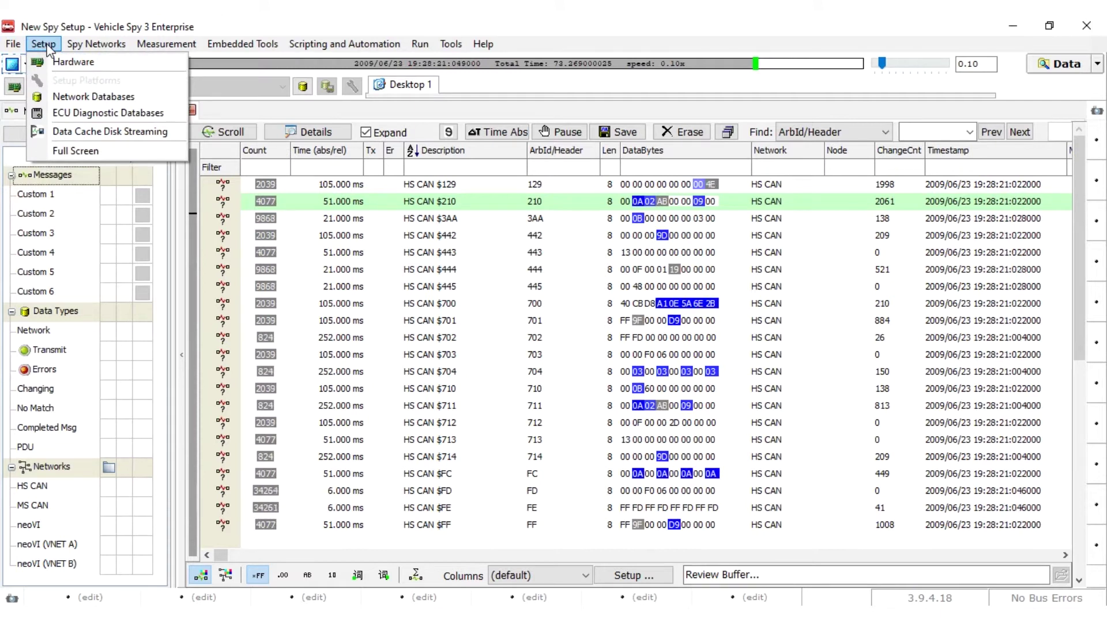
mouse_move(87, 49)
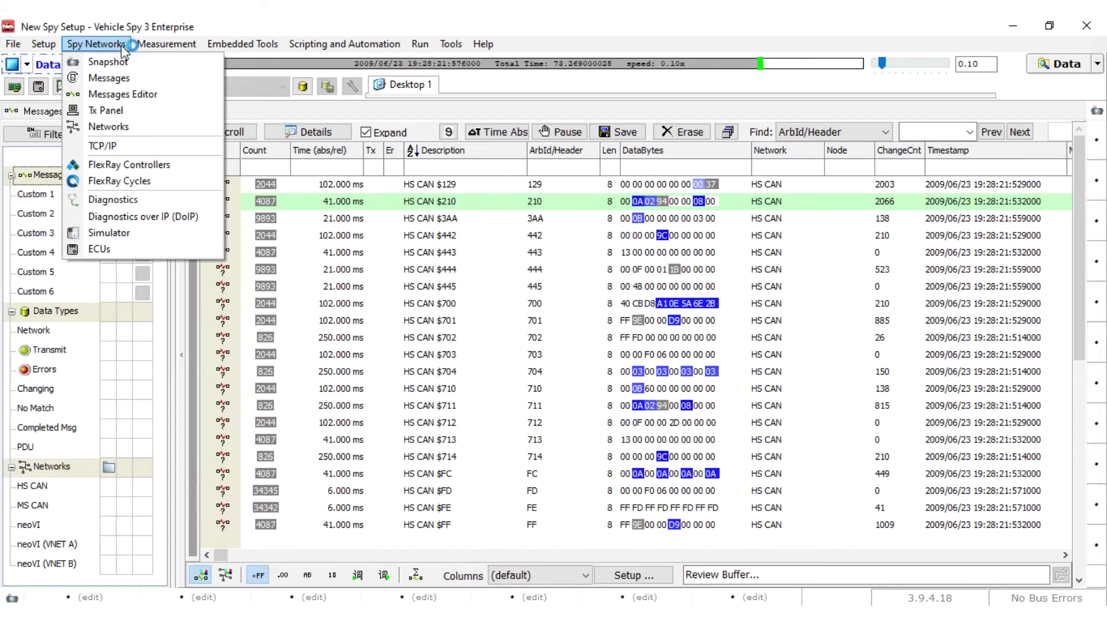
mouse_move(188, 46)
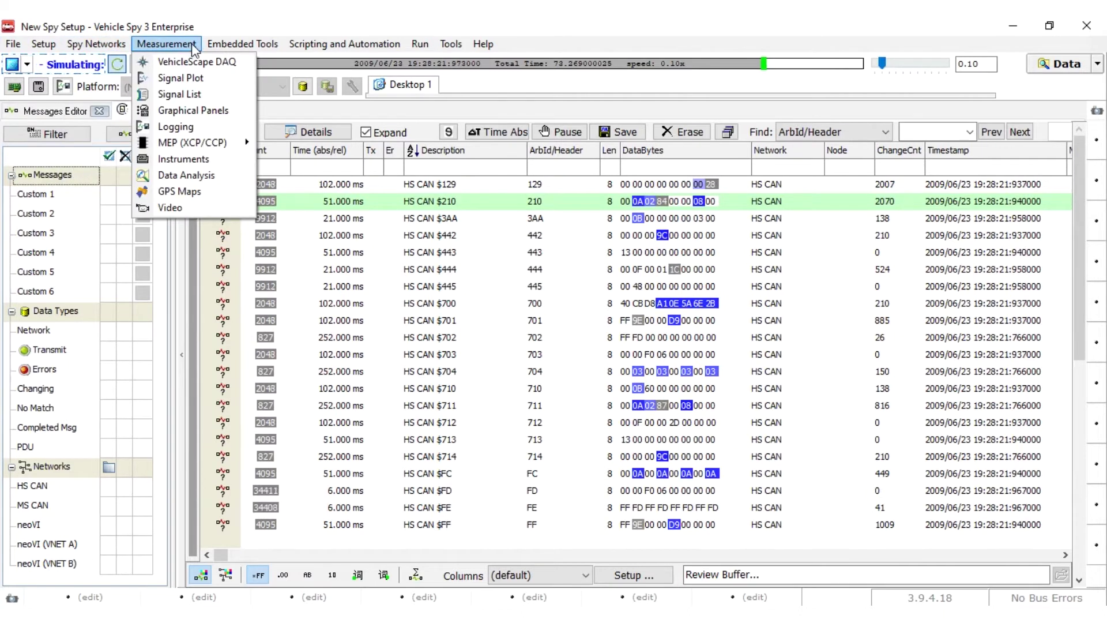
mouse_move(242, 45)
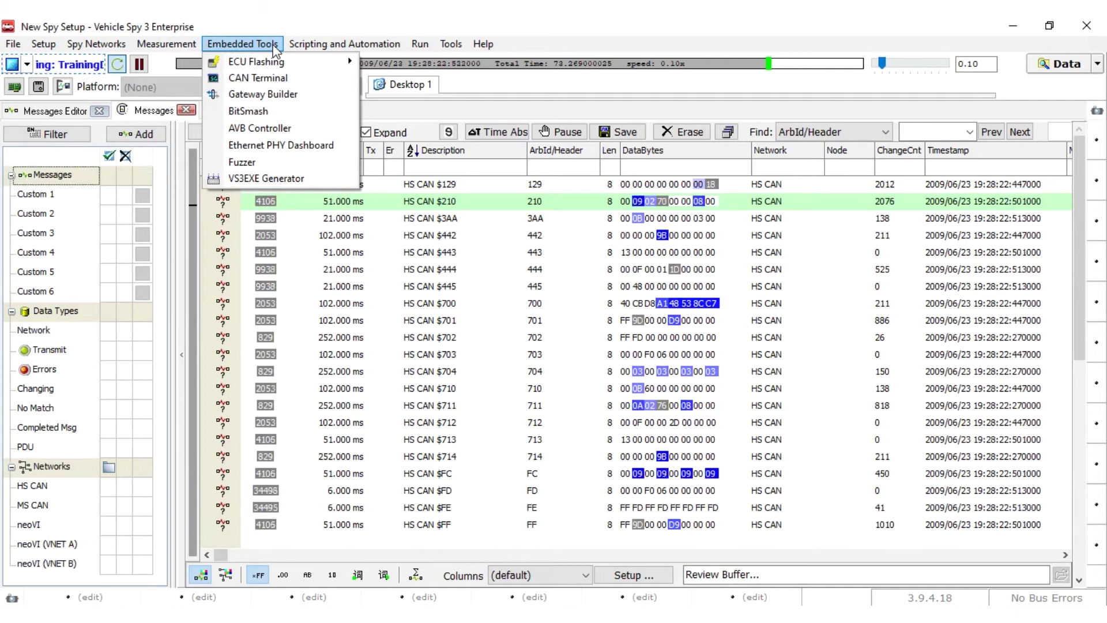
mouse_move(360, 51)
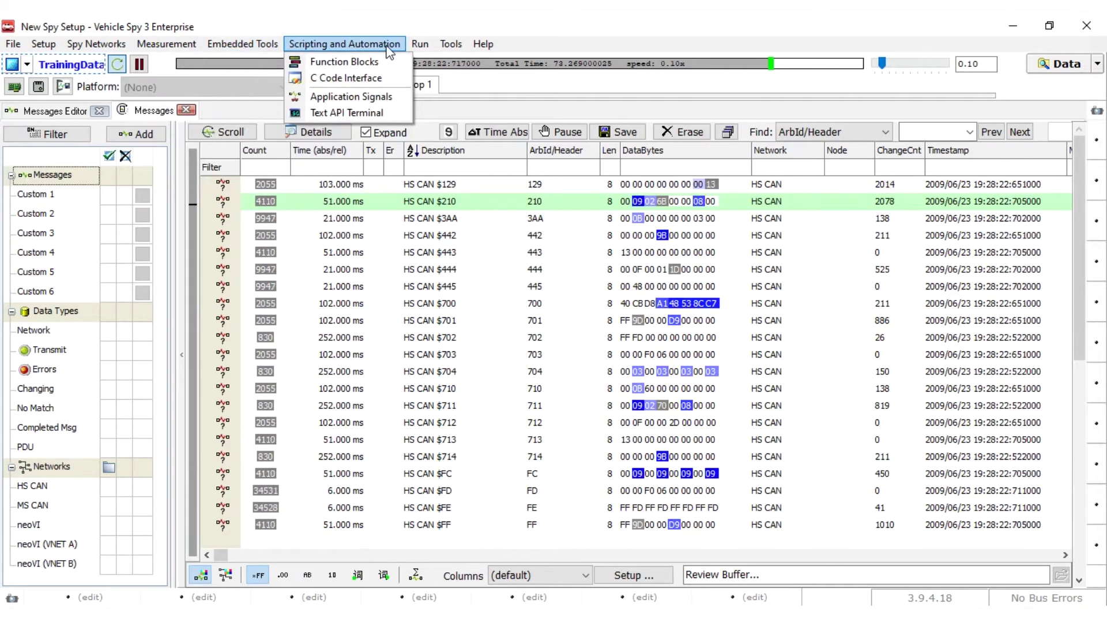
mouse_move(421, 53)
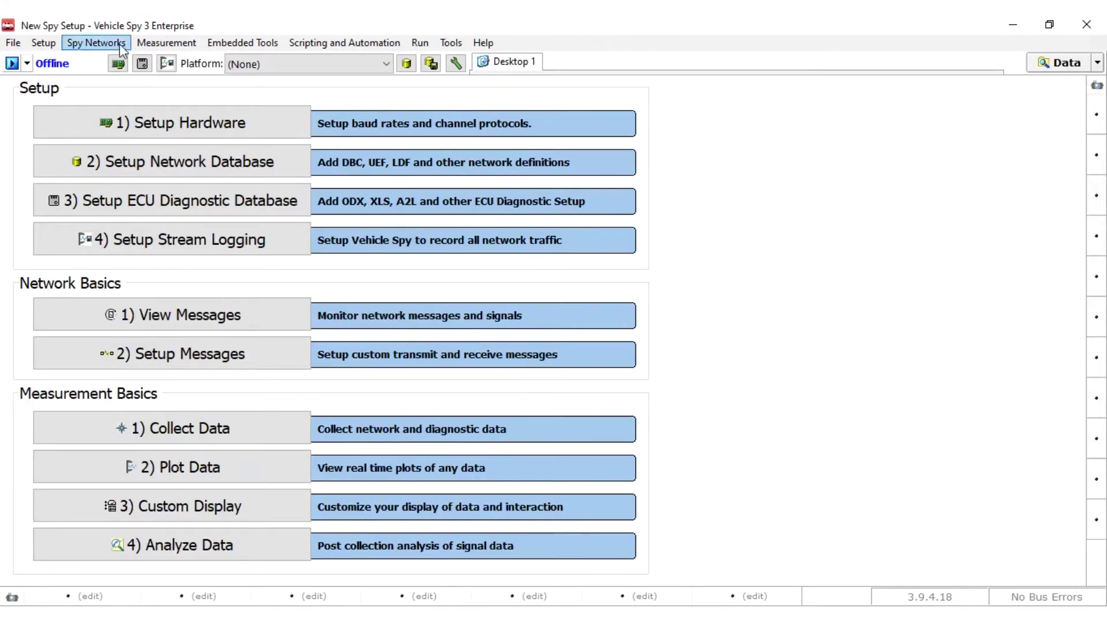
Step: Open the Messages view from the Spy Networks menu
left_click(13, 43)
mouse_move(45, 47)
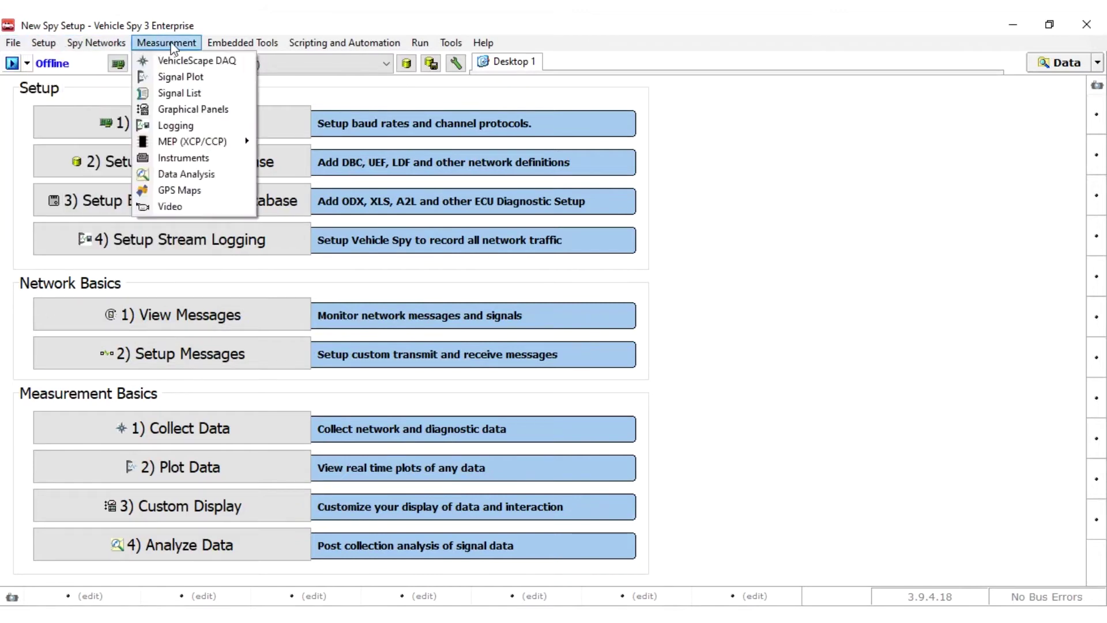
mouse_move(234, 42)
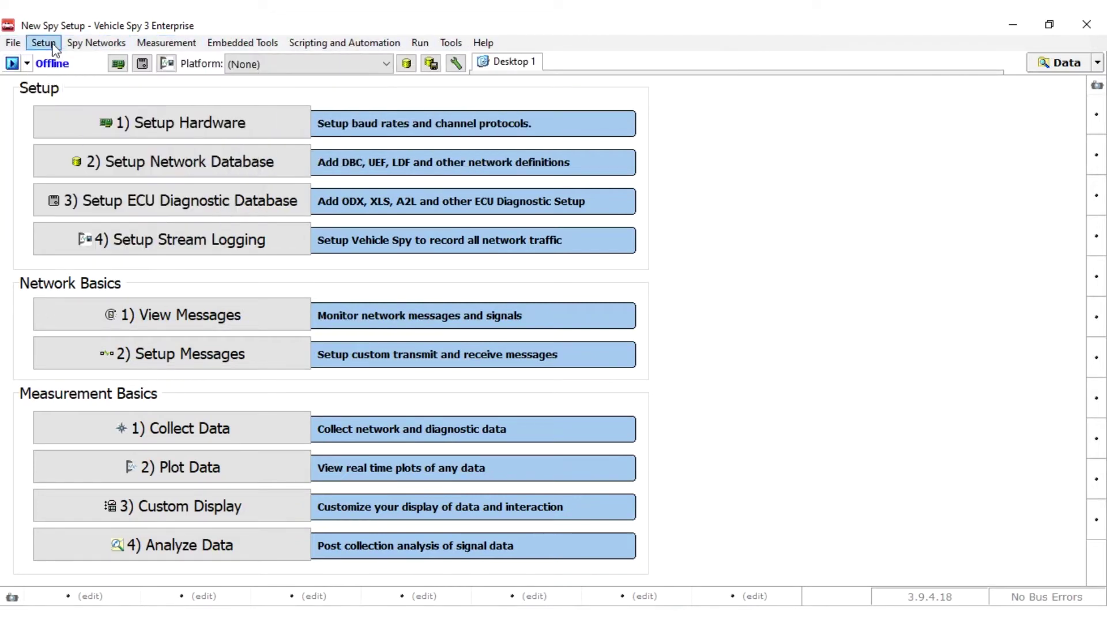
mouse_move(98, 47)
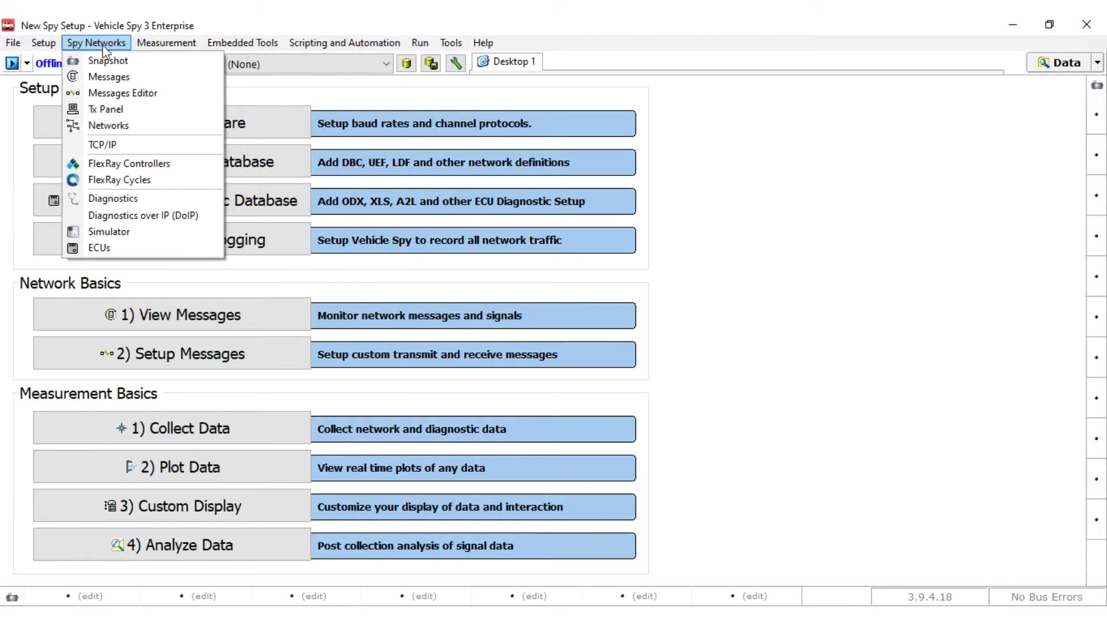
left_click(139, 77)
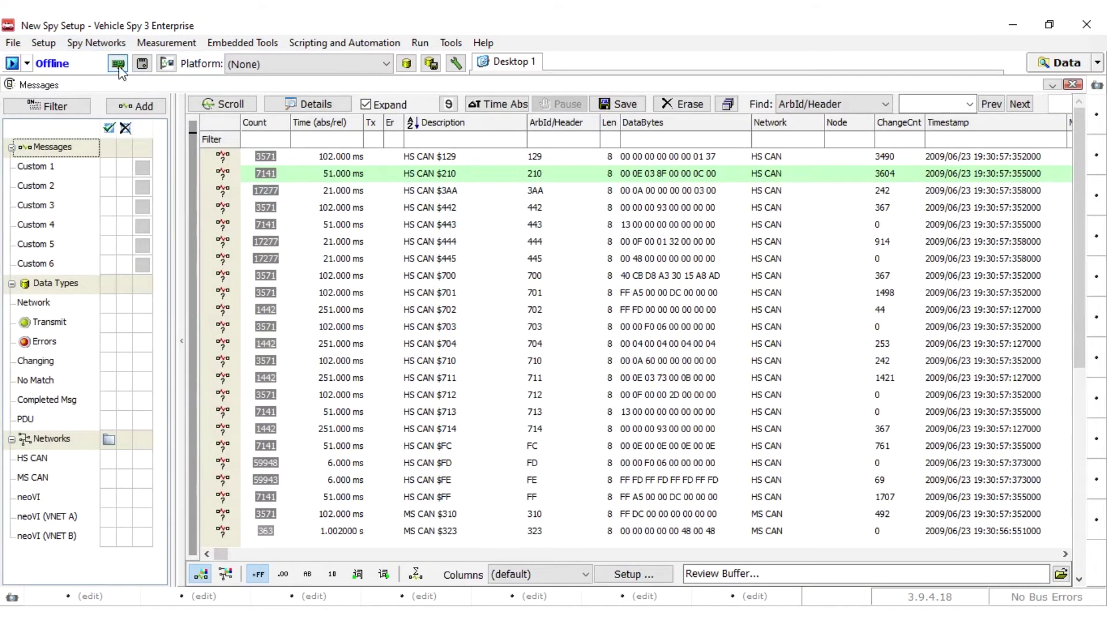
Step: Open the Tx Panel and Messages Editor views from Spy Networks
left_click(108, 43)
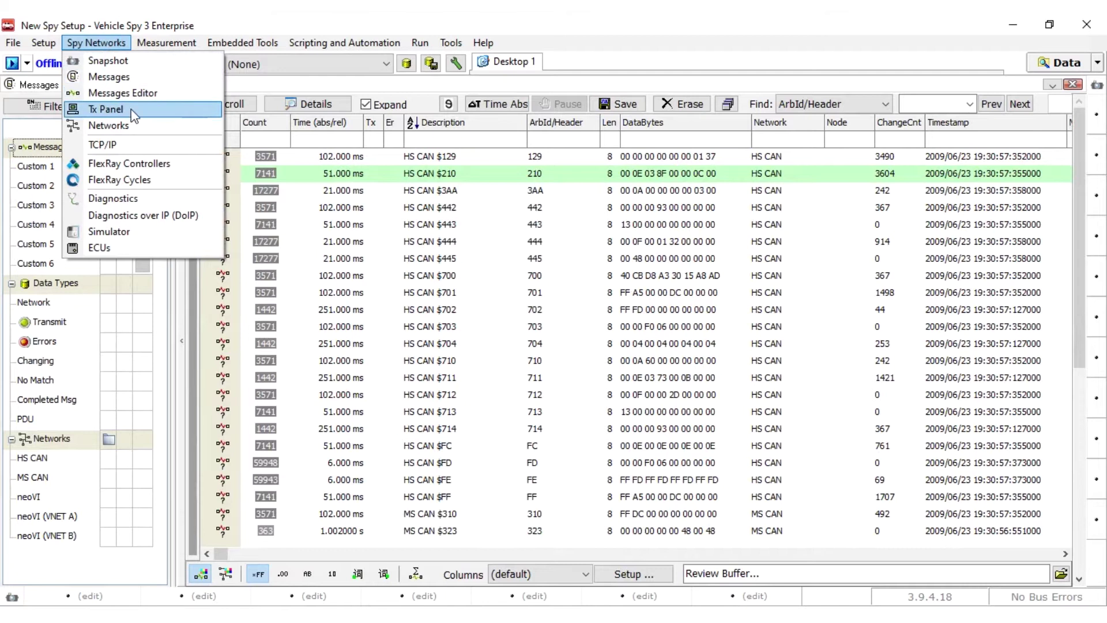
left_click(132, 112)
left_click(109, 44)
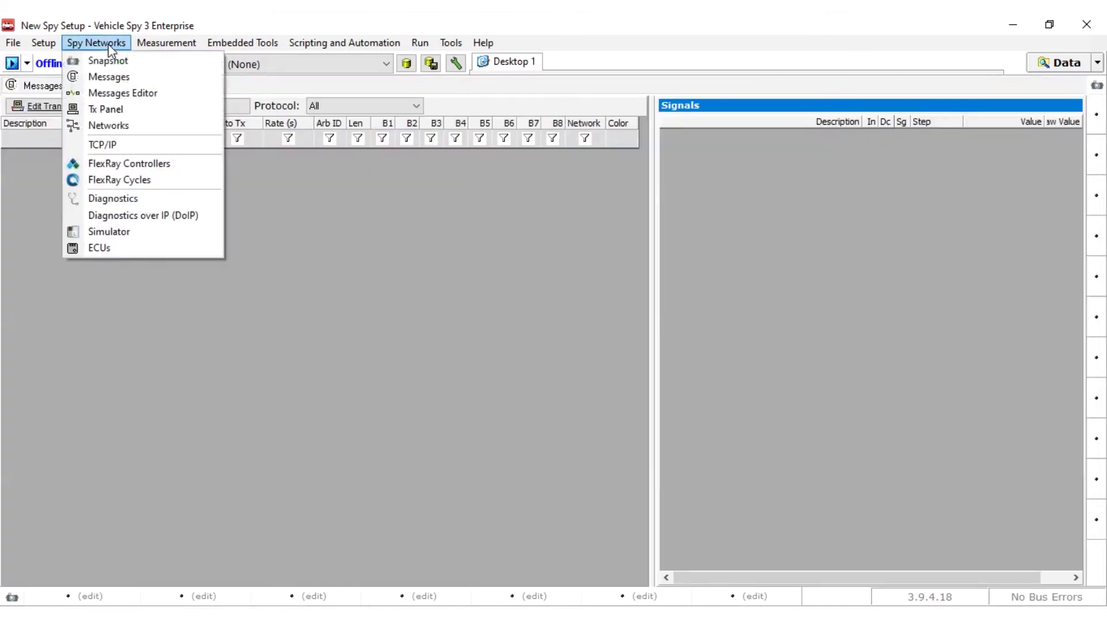
left_click(123, 93)
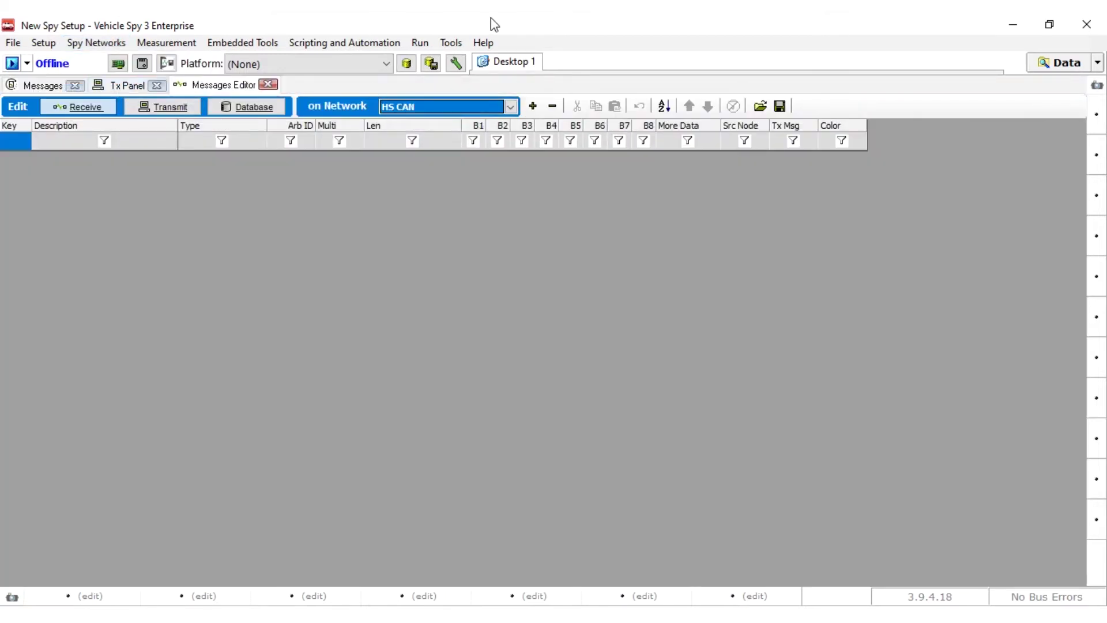
Step: Cycle through the three tabs back to Messages and start the simulation
left_click(41, 85)
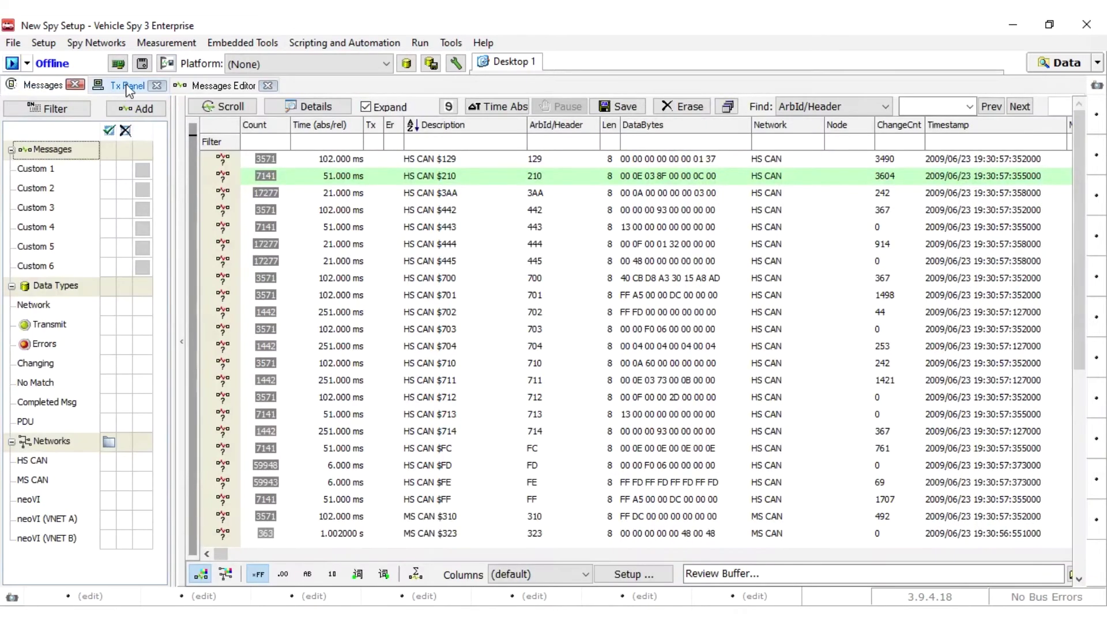
left_click(127, 86)
left_click(222, 86)
left_click(123, 85)
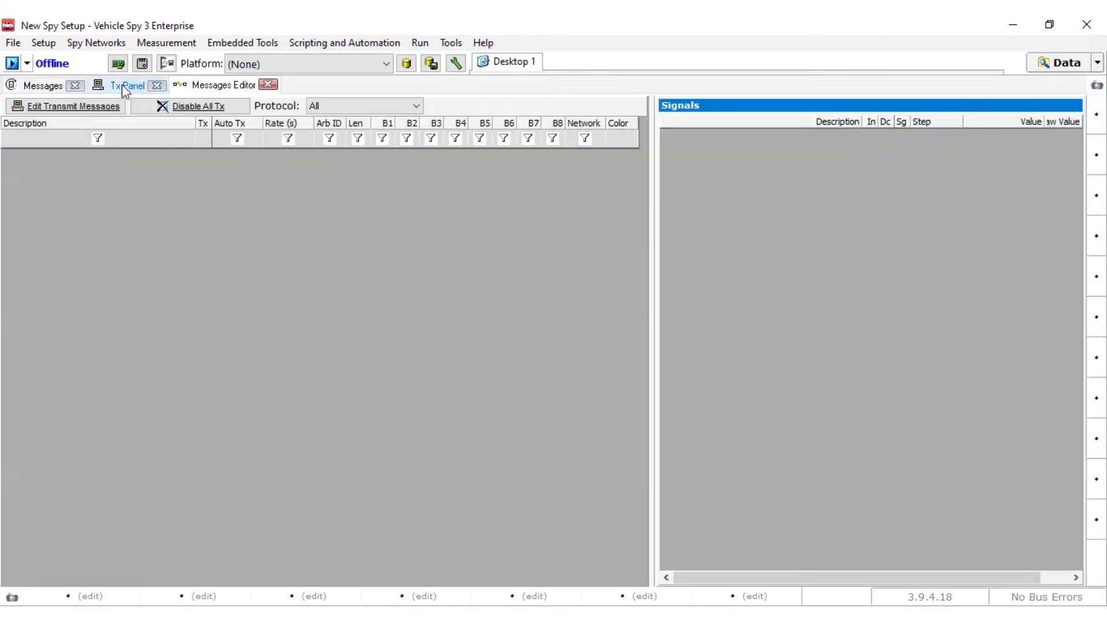
left_click(44, 87)
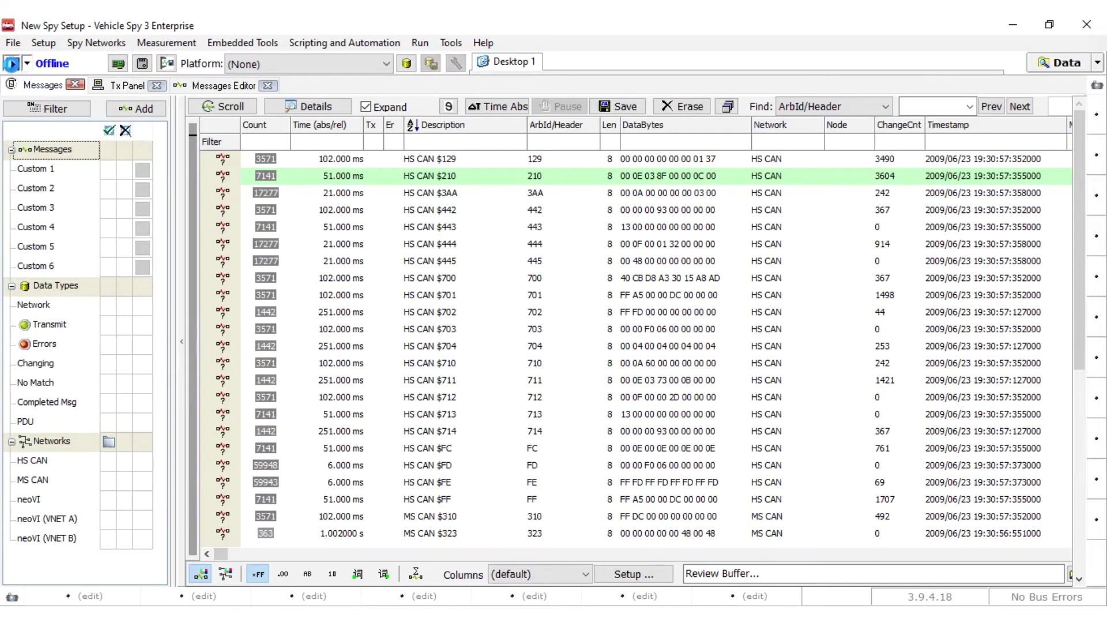
key("F5")
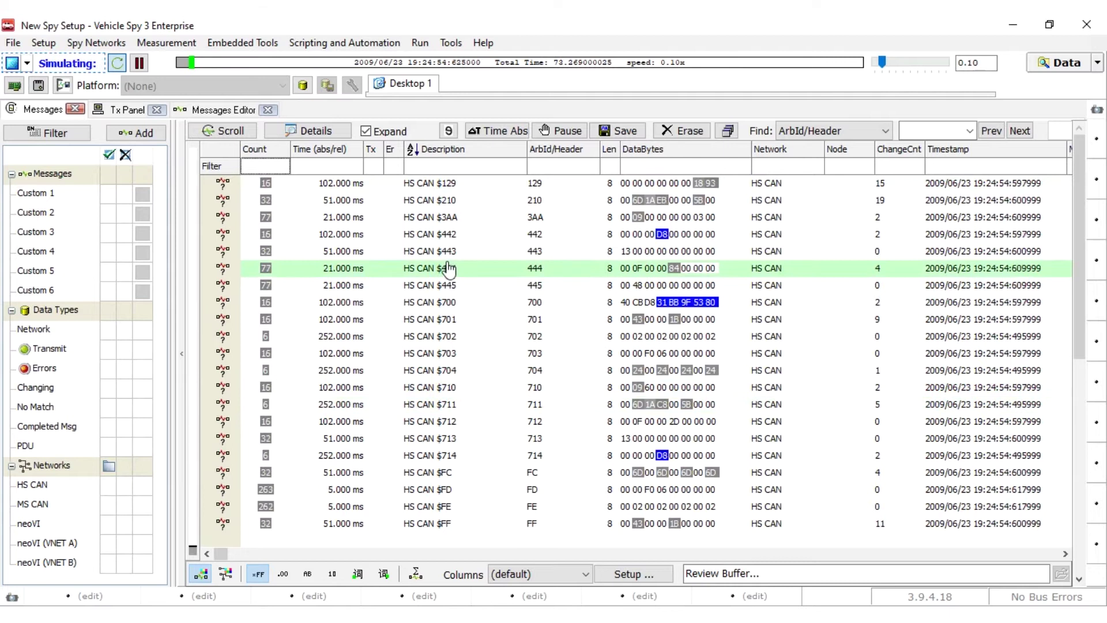
Step: Cycle through the Tx Panel, Messages Editor and Messages tabs twice, ending on Messages
left_click(115, 110)
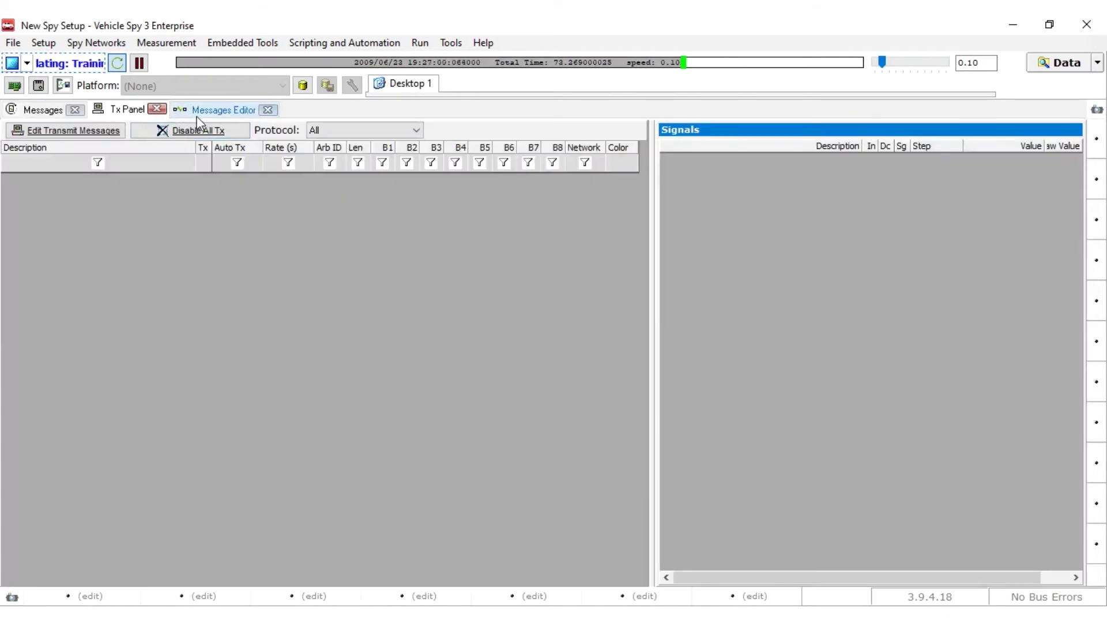
left_click(203, 111)
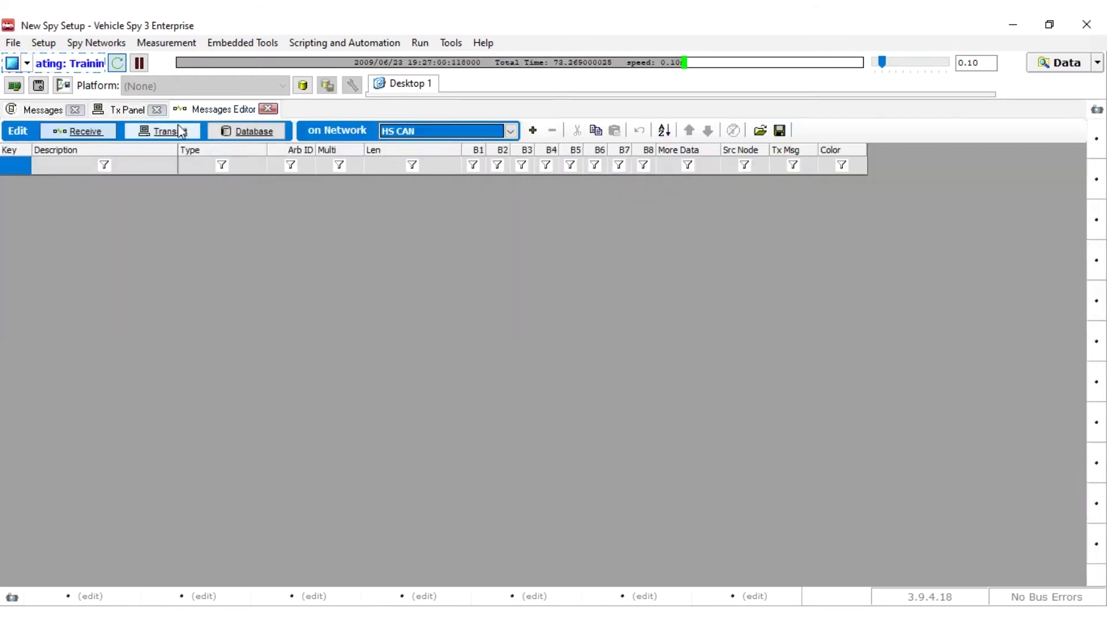
left_click(46, 115)
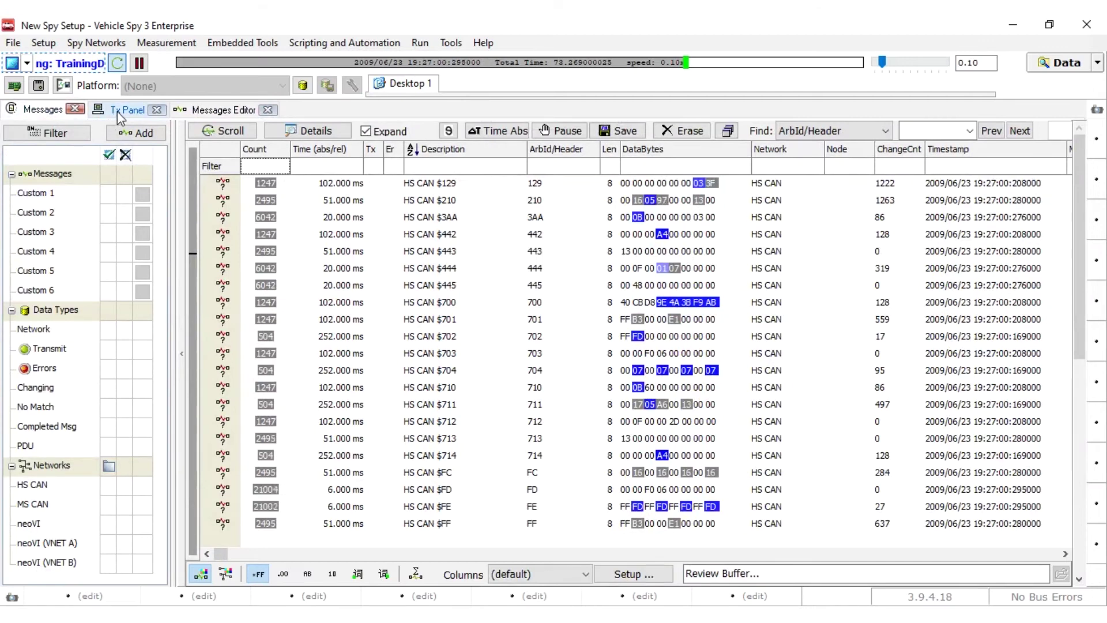
left_click(116, 112)
left_click(224, 113)
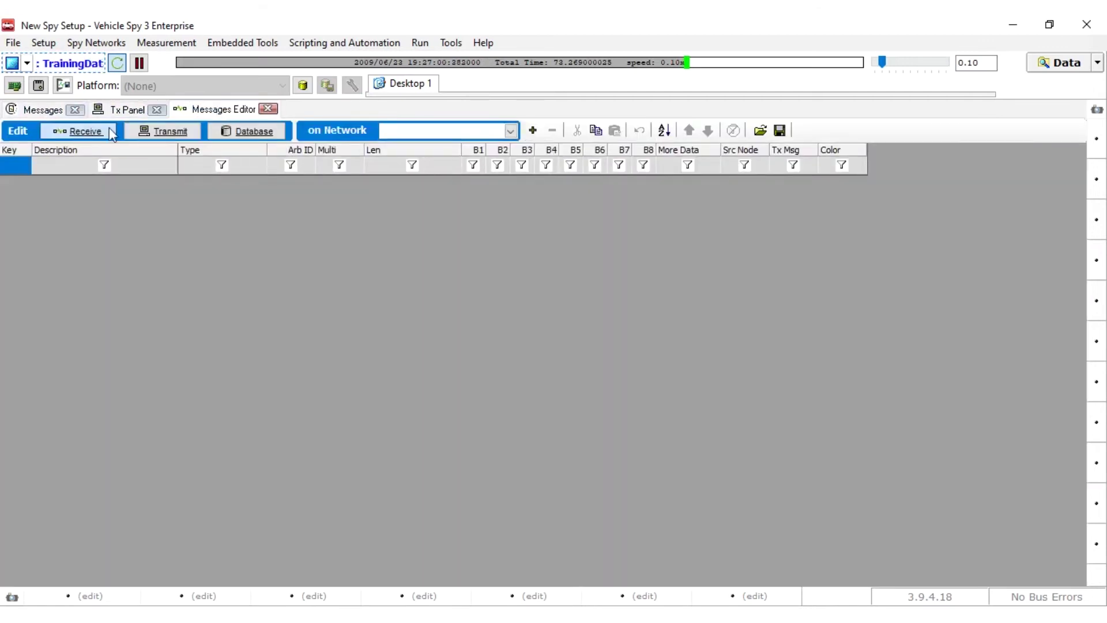
left_click(43, 109)
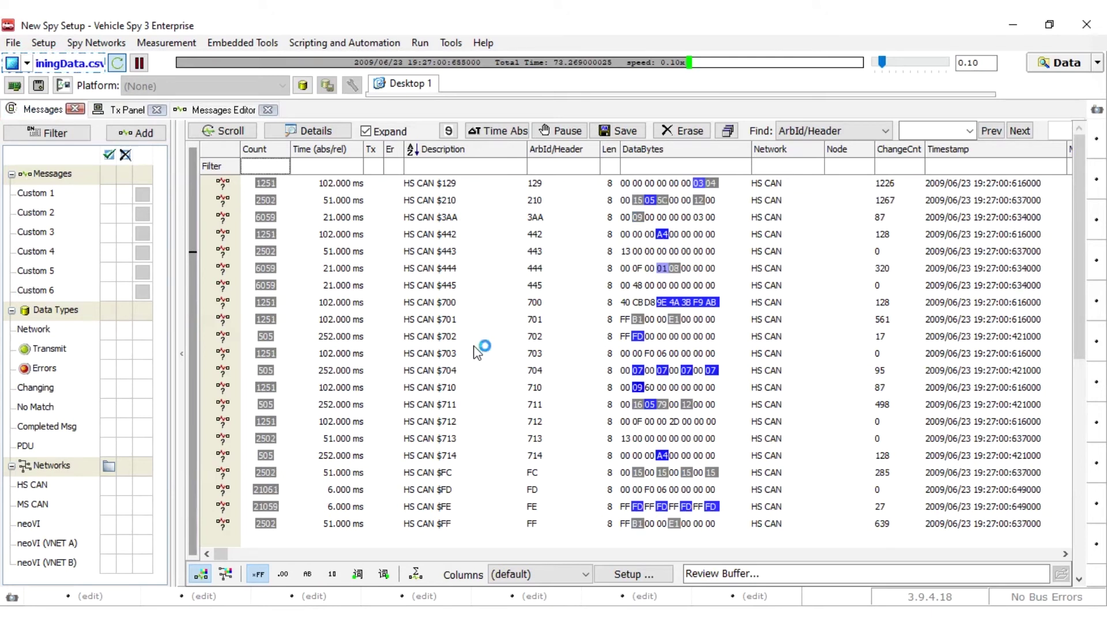
Step: Select the HS CAN $702 row, then show the Tx Panel and pull its tab out
left_click(483, 340)
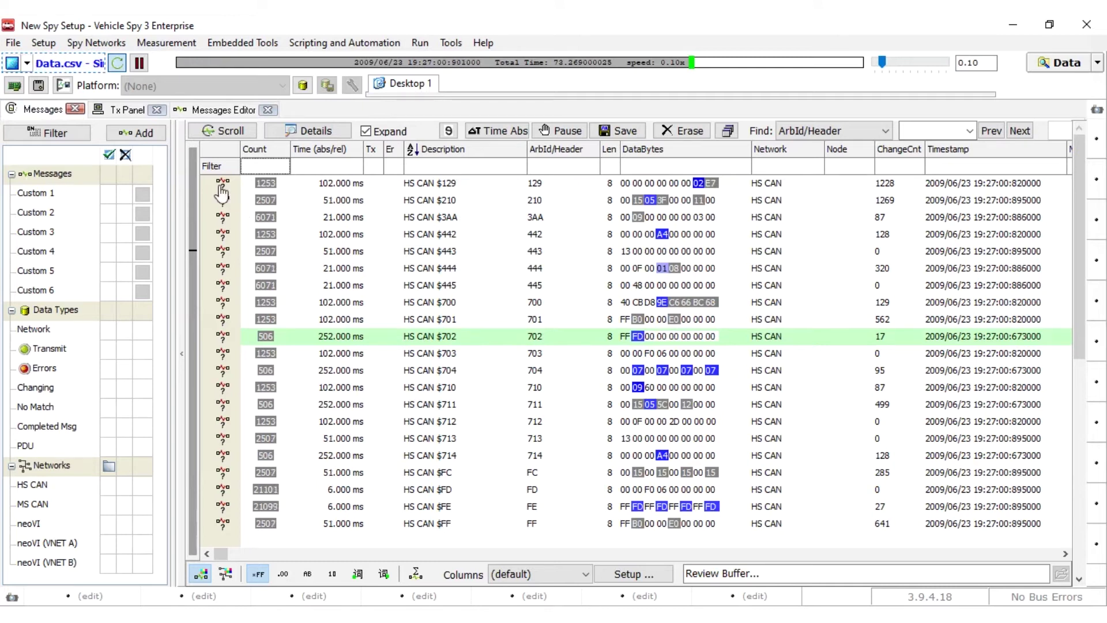
left_click(122, 111)
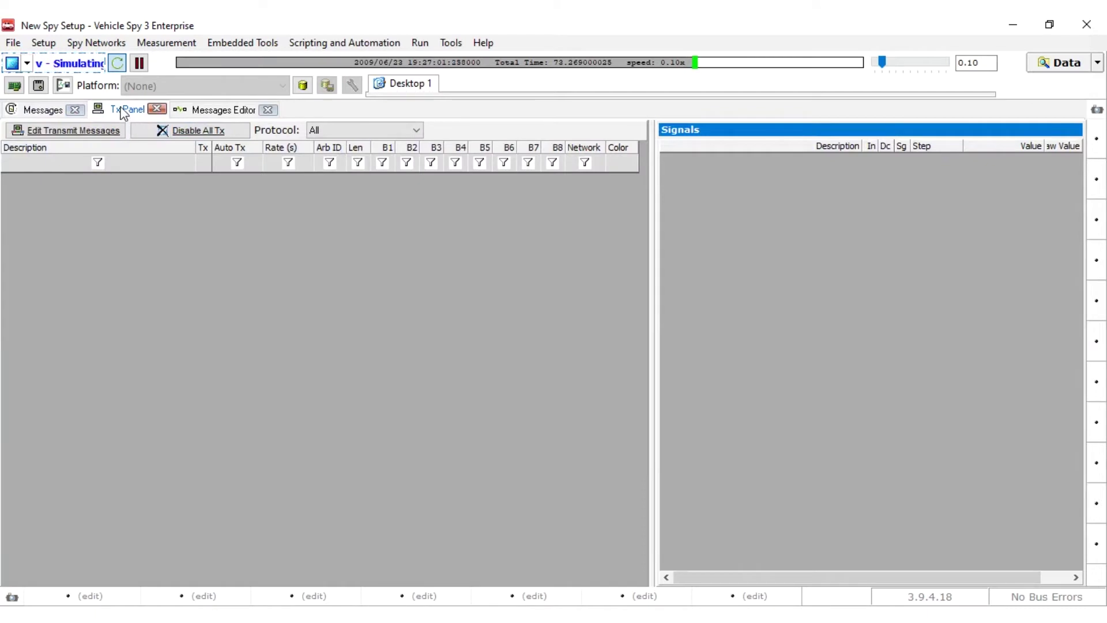
left_click_drag(122, 112, 1074, 345)
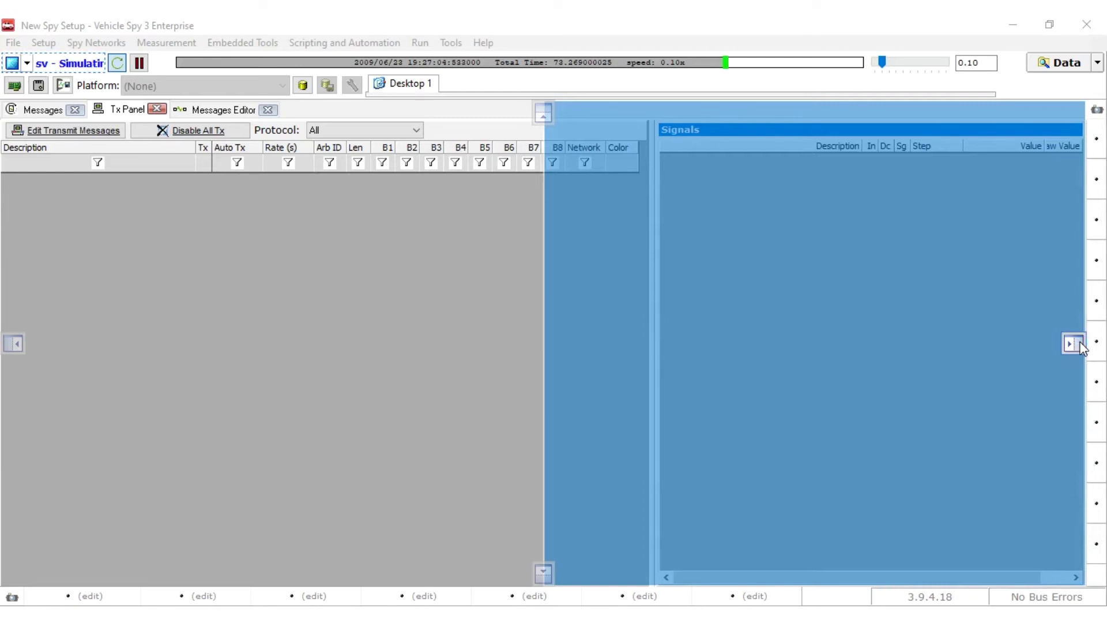
Step: Dock the Tx Panel in its own right-hand pane and show Messages on the left
left_click_drag(1081, 343, 1081, 343)
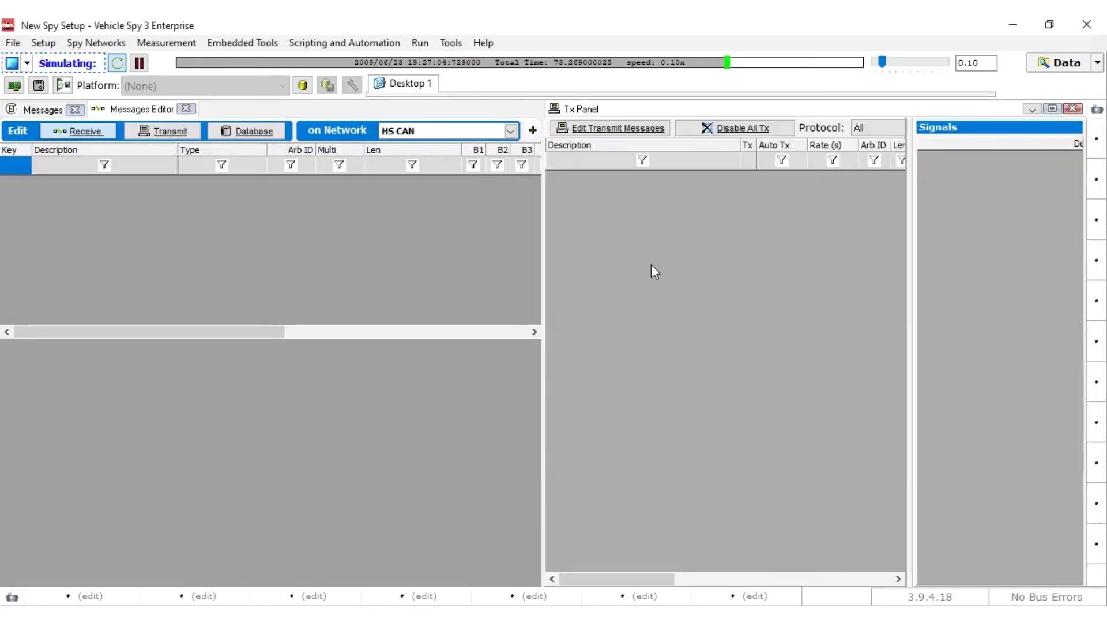
left_click(43, 110)
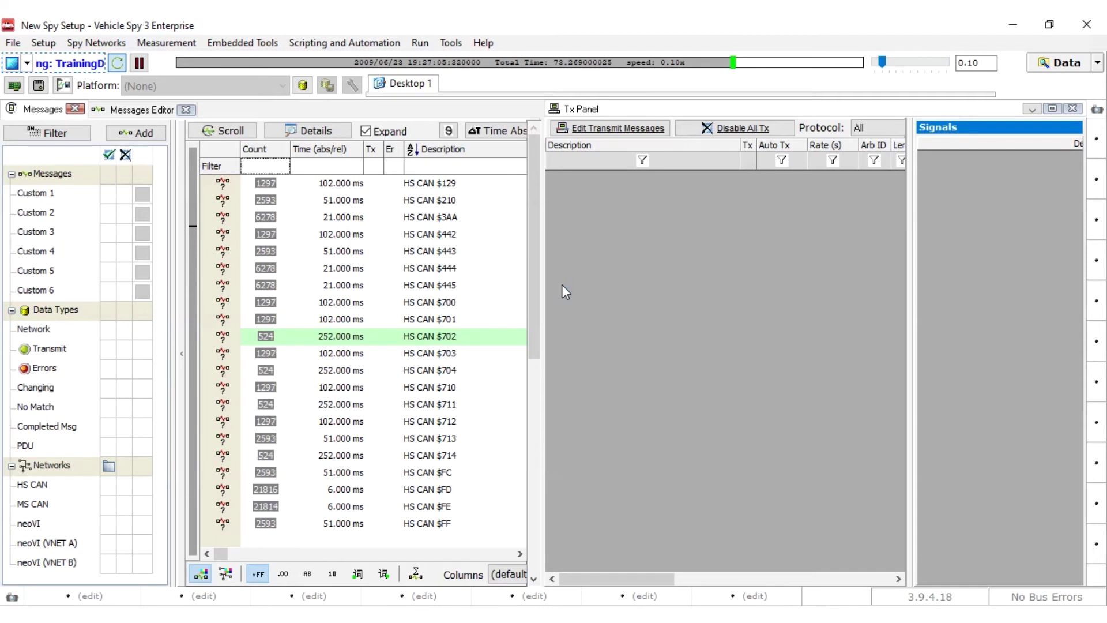
Step: Widen the Messages pane and drag the Messages Editor tab out of its group
left_click_drag(541, 288, 613, 294)
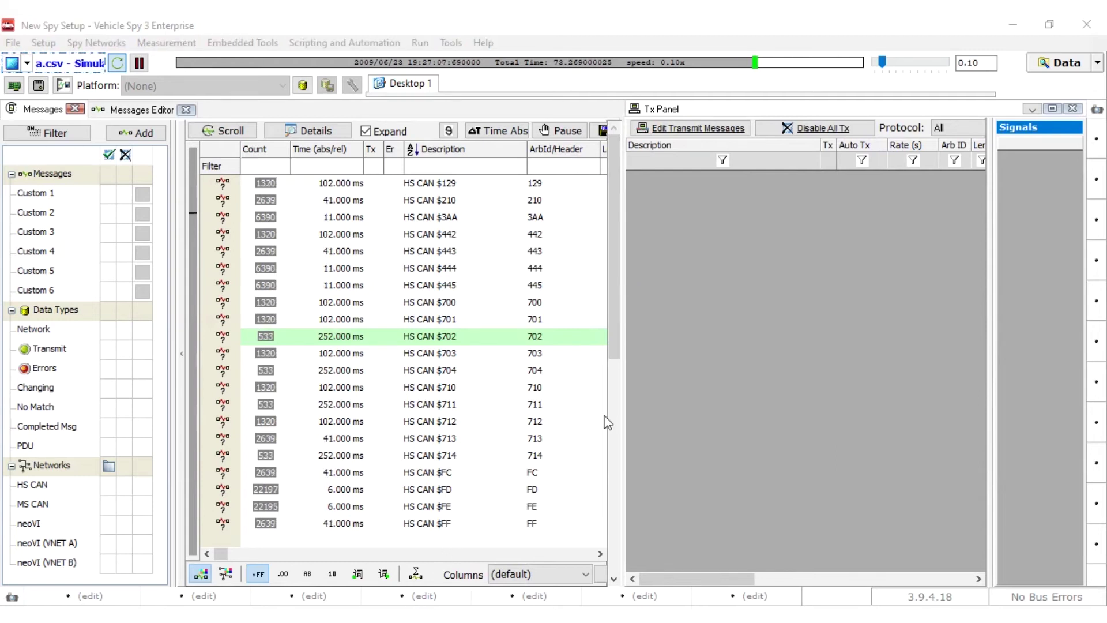
left_click(132, 109)
left_click_drag(132, 109, 933, 342)
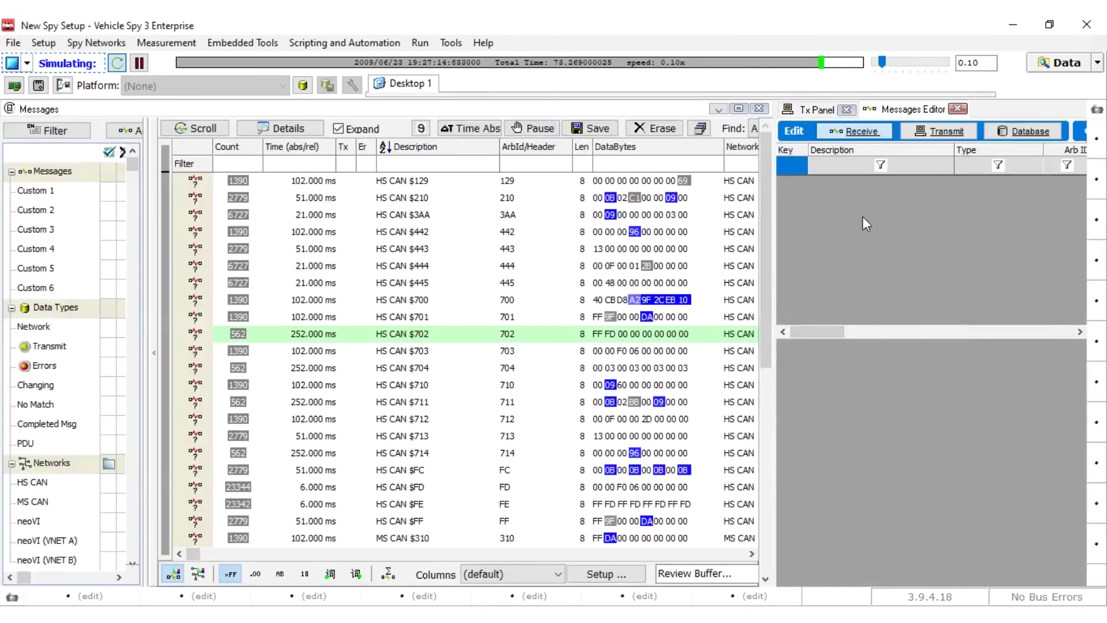
Step: Dock the Messages Editor below Messages, move it beneath the Tx Panel, then select HS CAN $704
left_click_drag(904, 109, 387, 369)
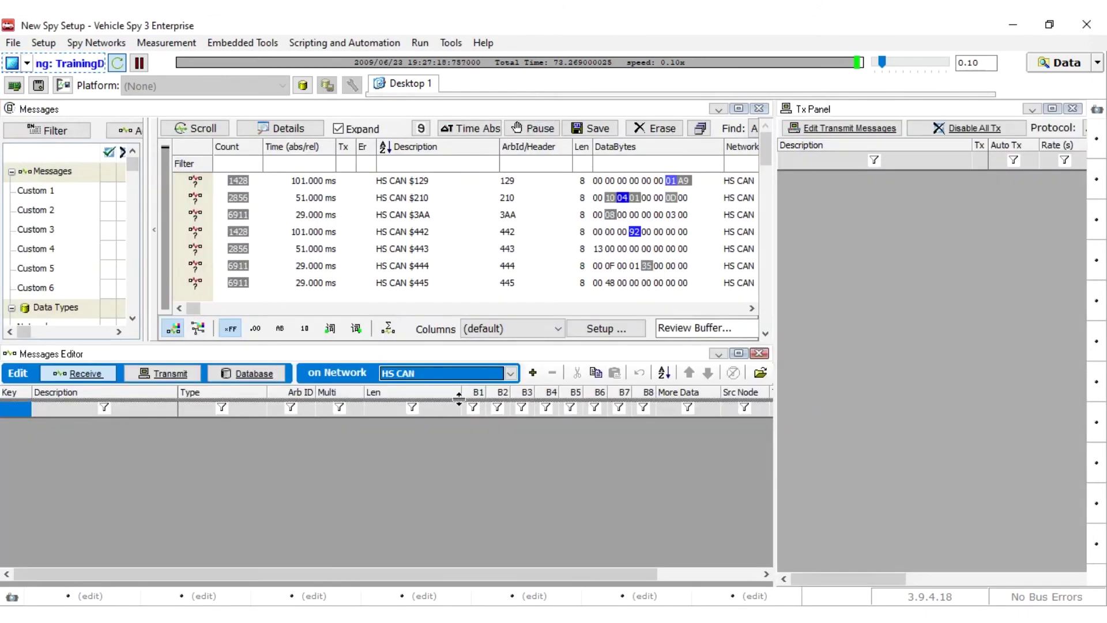
left_click_drag(454, 398, 933, 366)
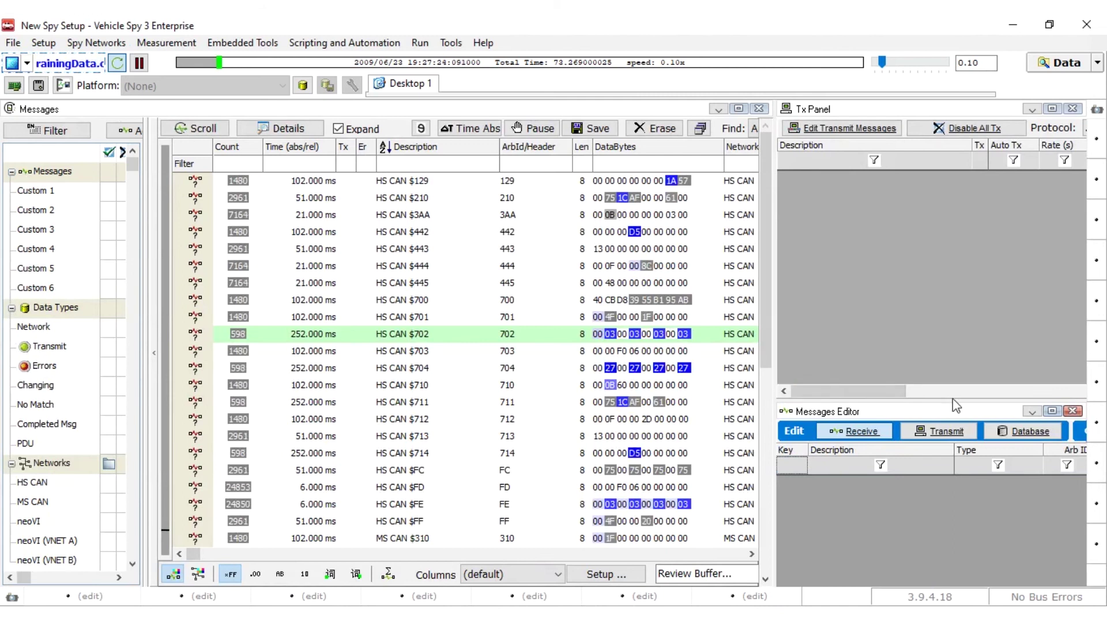
left_click(396, 371)
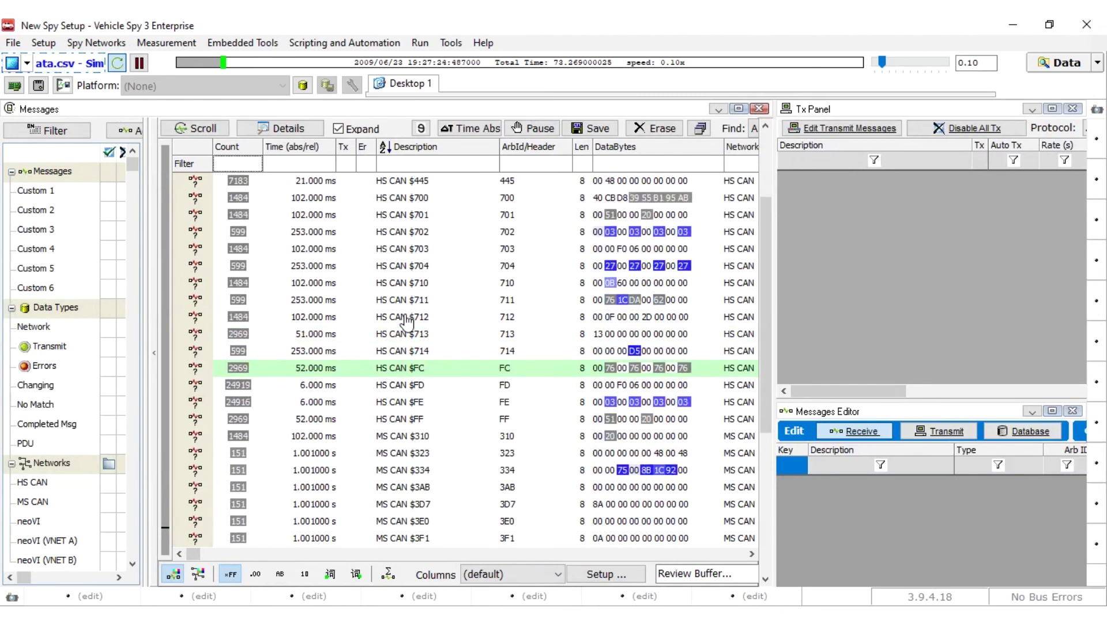
Step: Re-tab the Messages Editor and Tx Panel into the left Messages pane group
left_click_drag(407, 322, 385, 342)
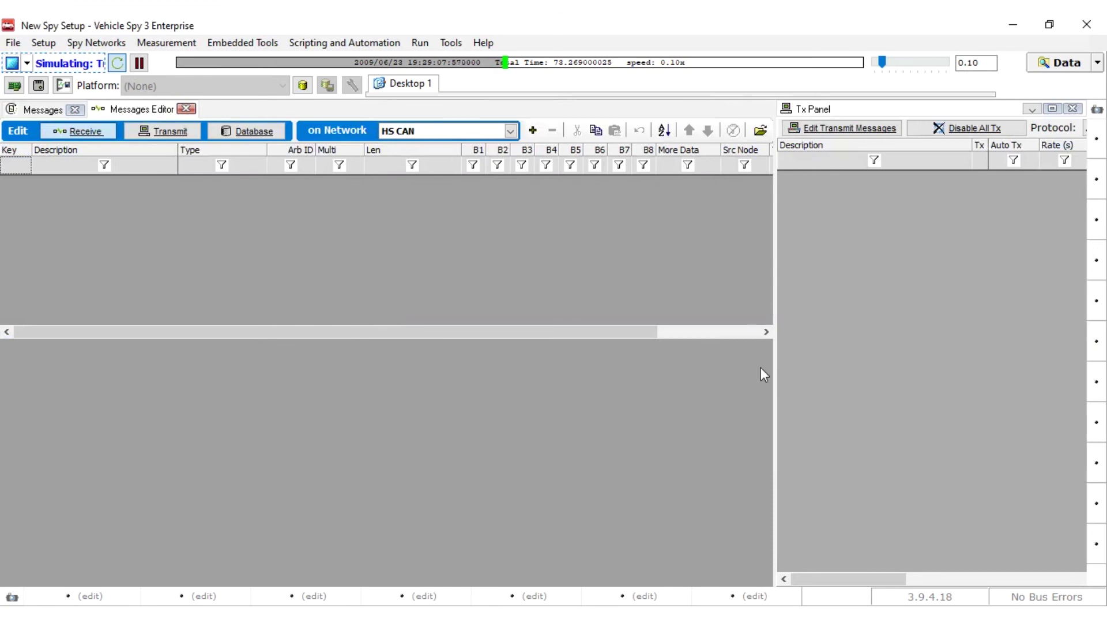
left_click(43, 109)
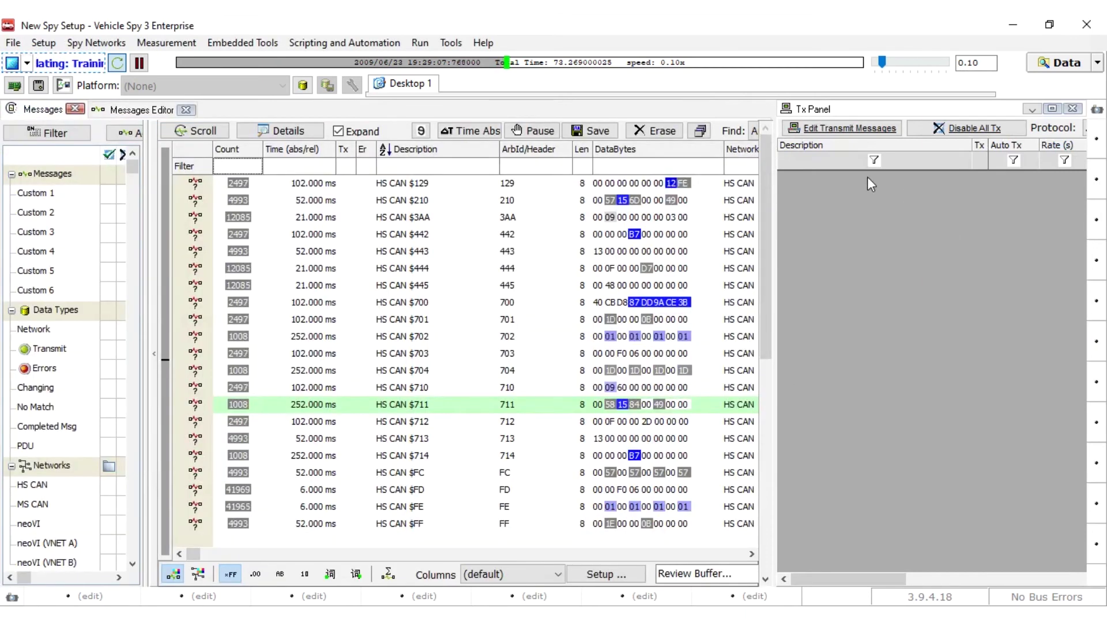
left_click(826, 113)
left_click_drag(813, 111, 386, 351)
Step: Cycle through all three tabs, return to Messages and select the HS CAN $702 row
left_click(43, 109)
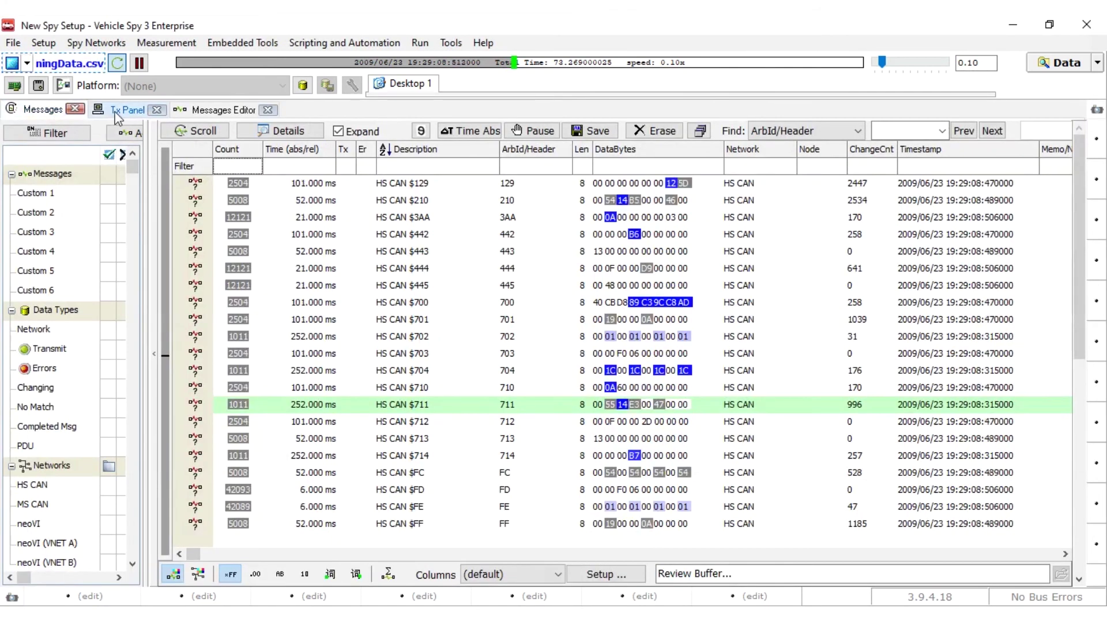
left_click(117, 110)
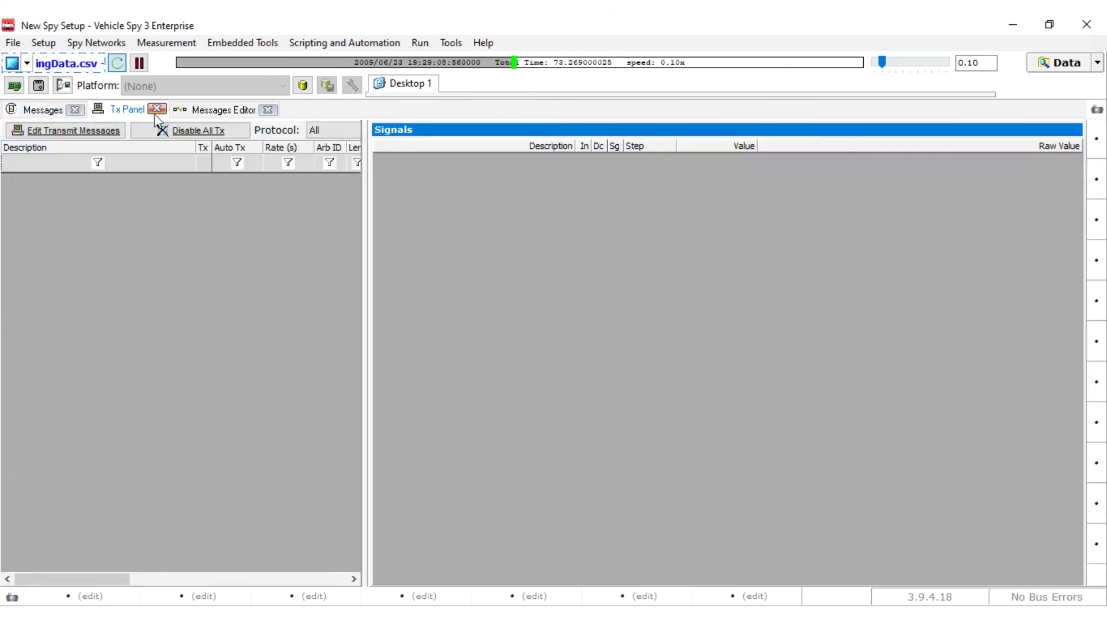
left_click(197, 110)
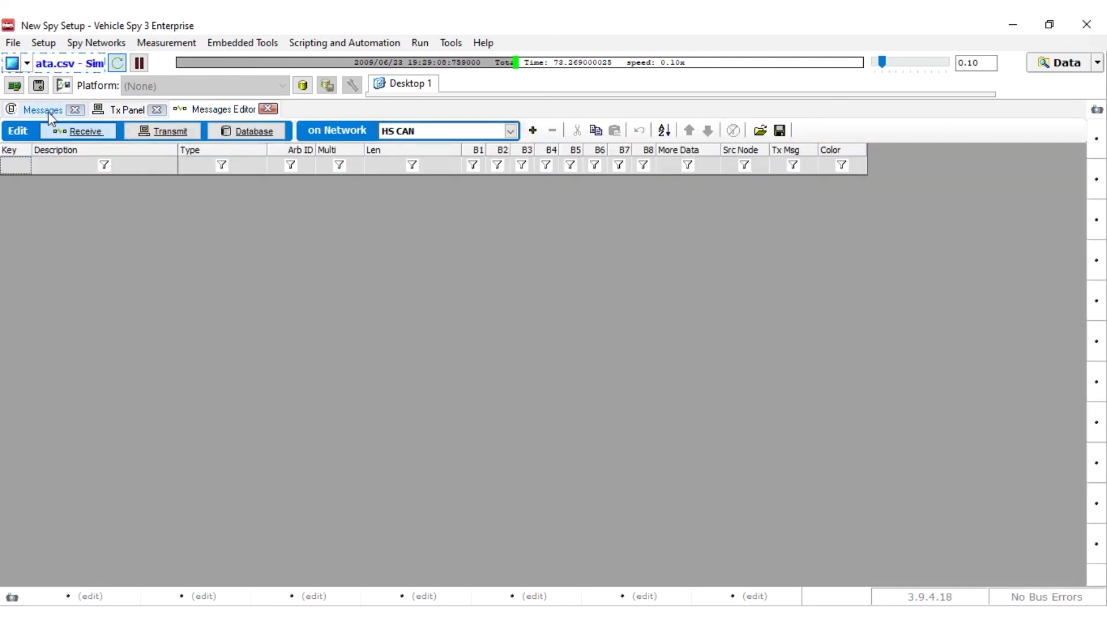
left_click(54, 110)
left_click(114, 111)
left_click(195, 110)
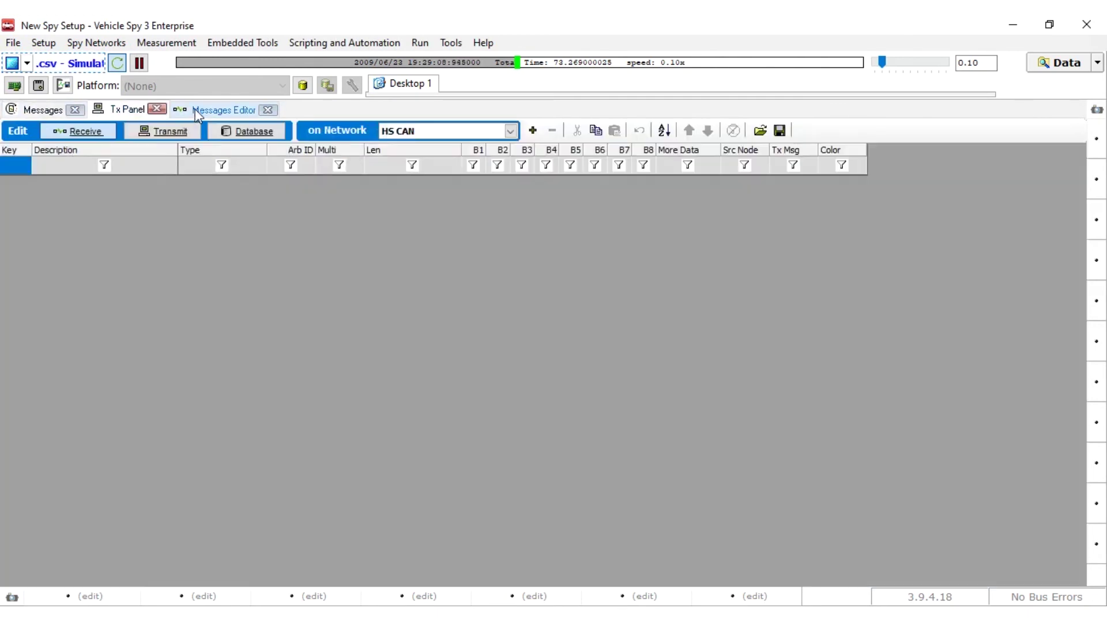
left_click(44, 109)
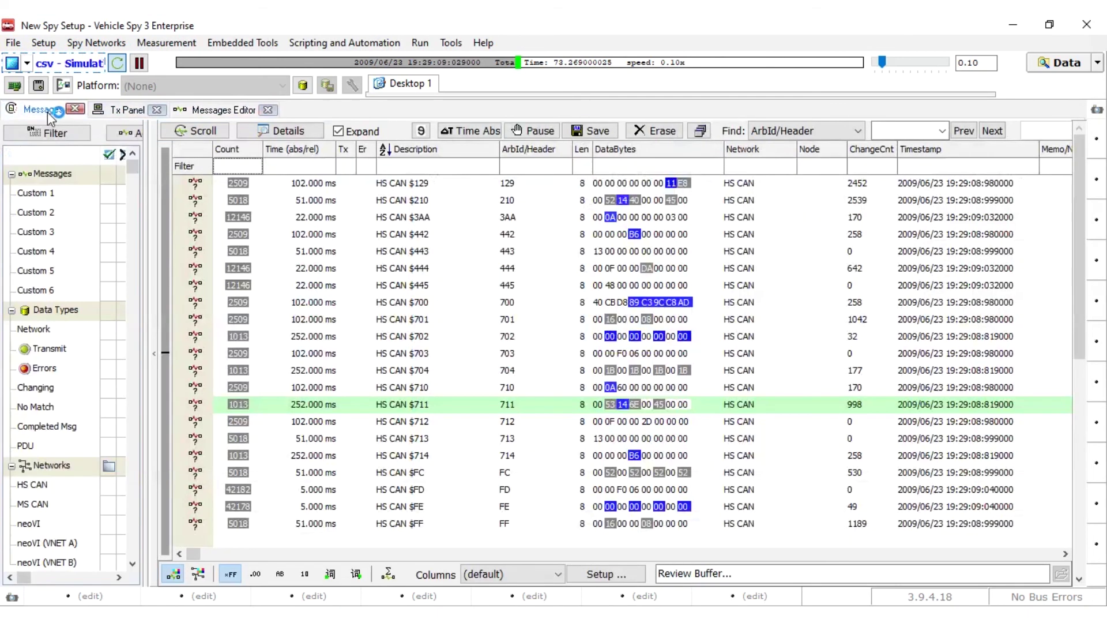
left_click(542, 337)
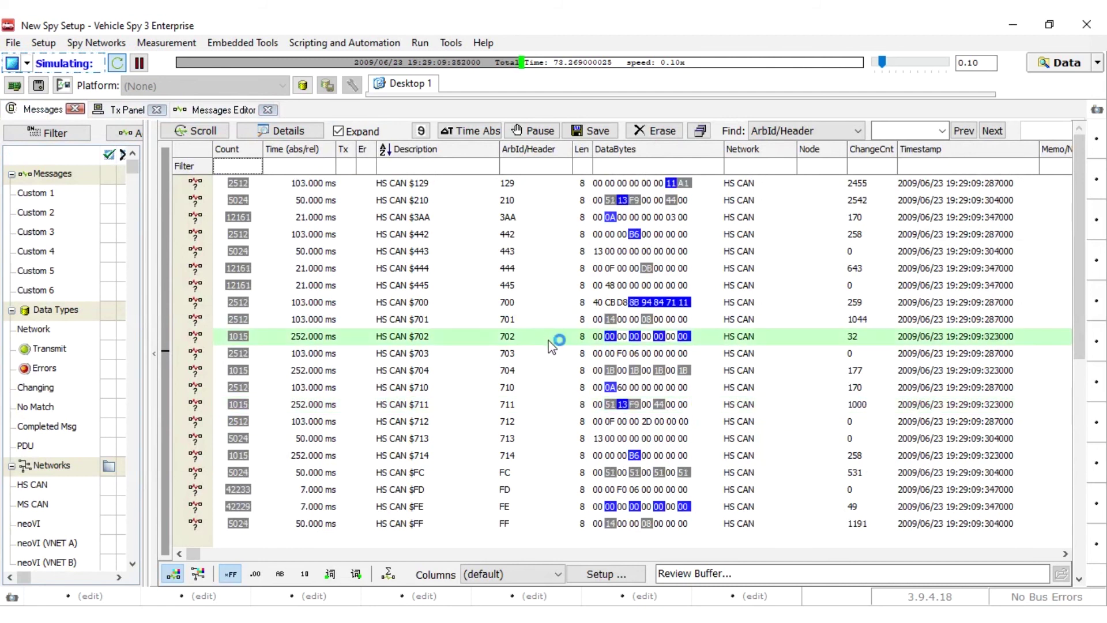